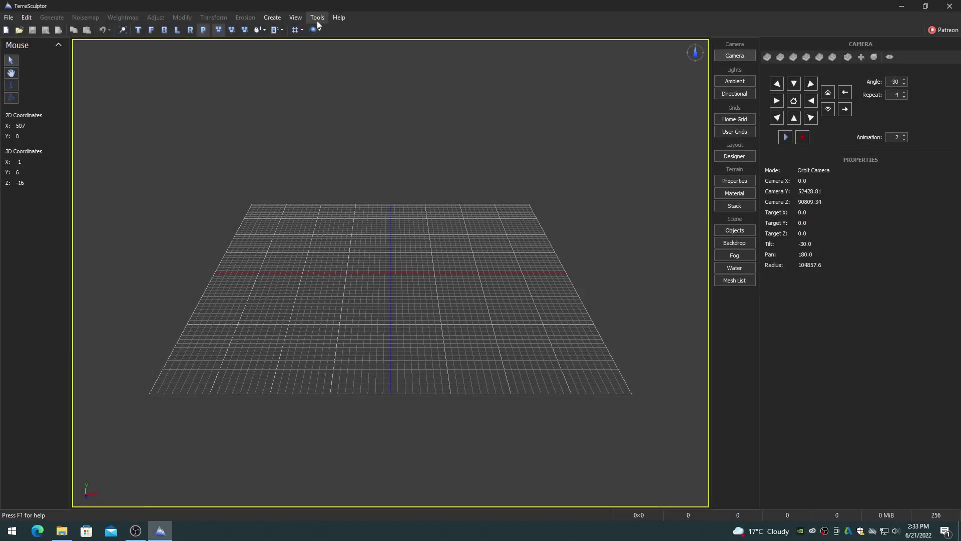
In TerreSculptor's Unreal Engine Landscape Sizes, show World Partition Sizes and pick width 4081.
click(317, 18)
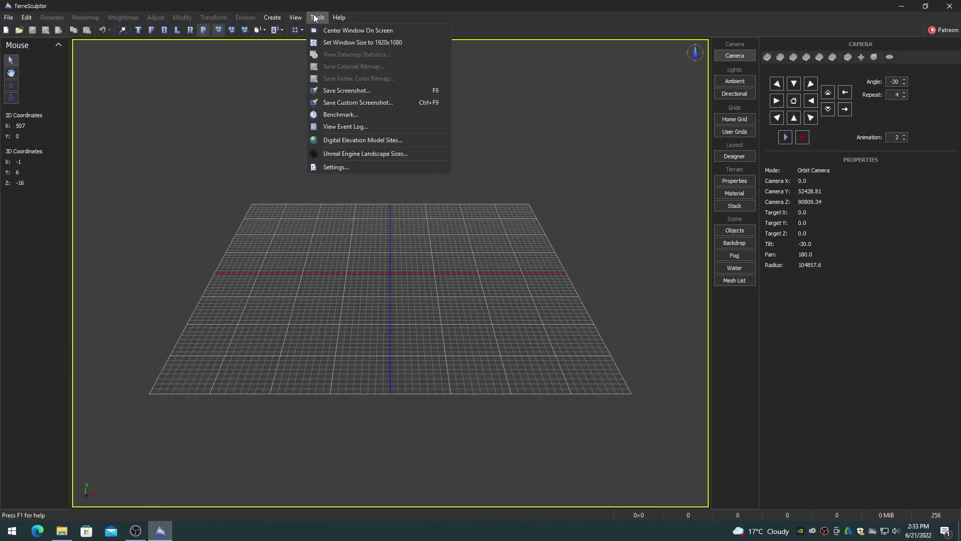
click(326, 153)
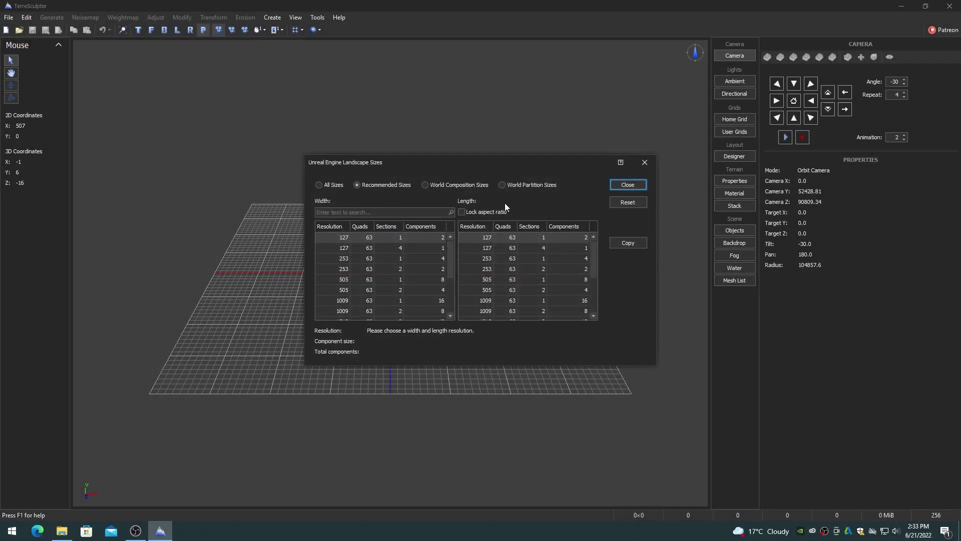
click(510, 185)
mouse_move(448, 244)
mouse_down()
mouse_move(449, 313)
mouse_move(450, 242)
mouse_up()
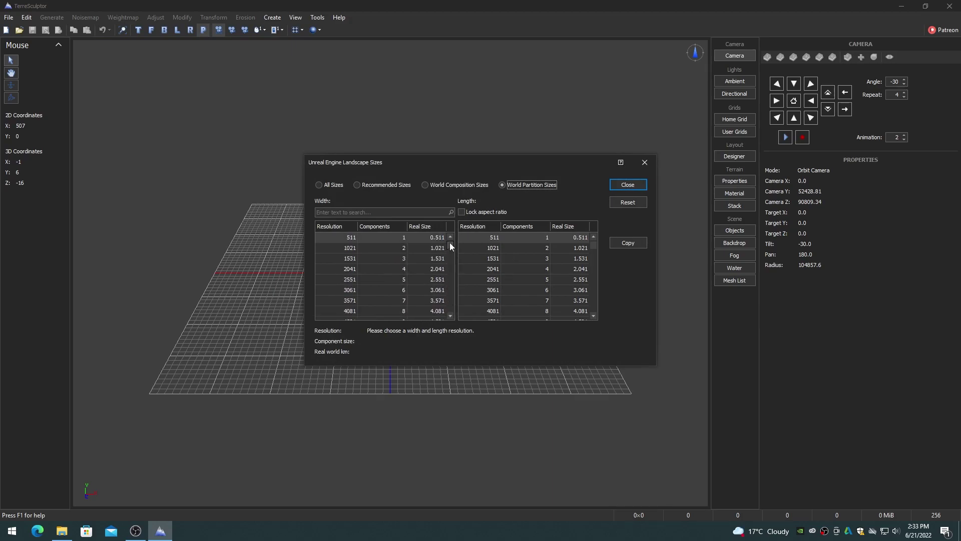
click(350, 311)
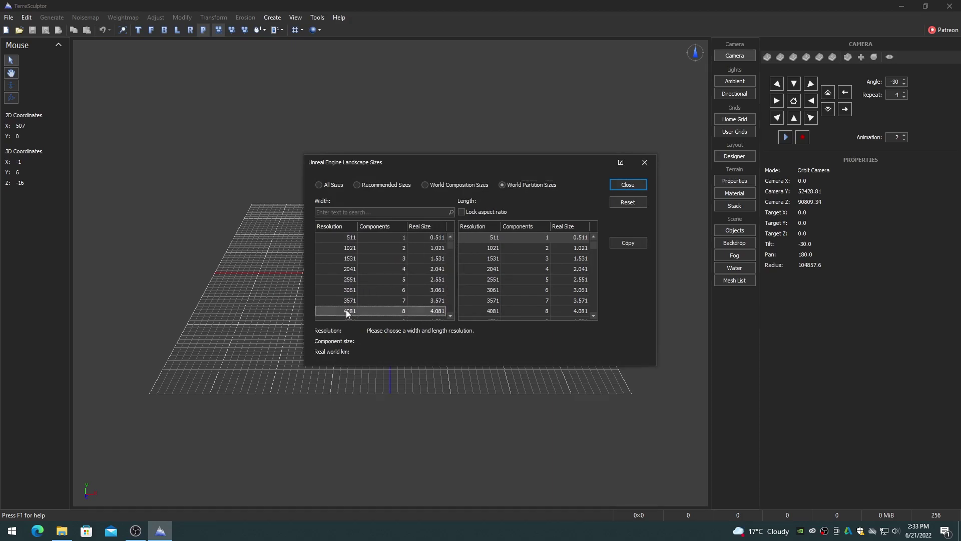
Lock the aspect ratio, then in Landscape Mode import the H_12241x12241.png heightmap.
click(479, 212)
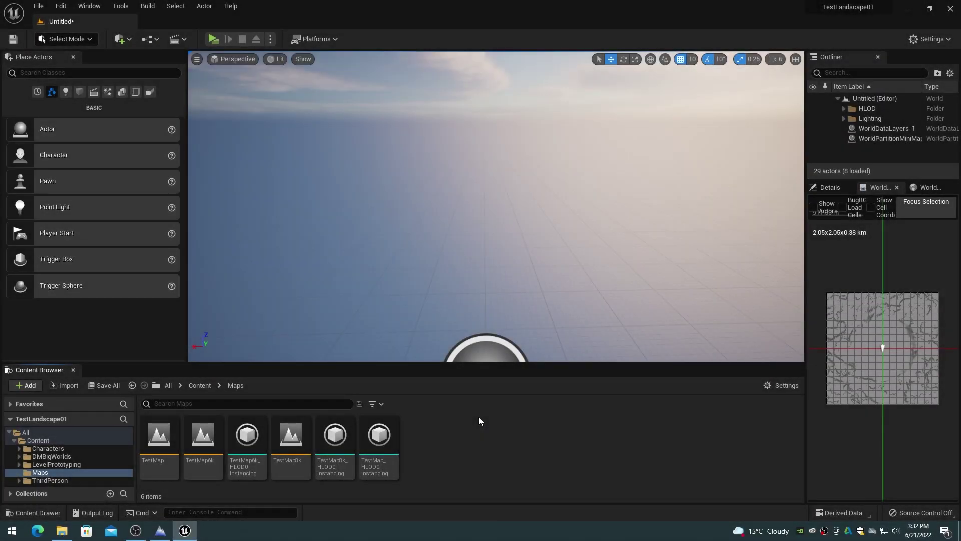
click(70, 39)
click(80, 67)
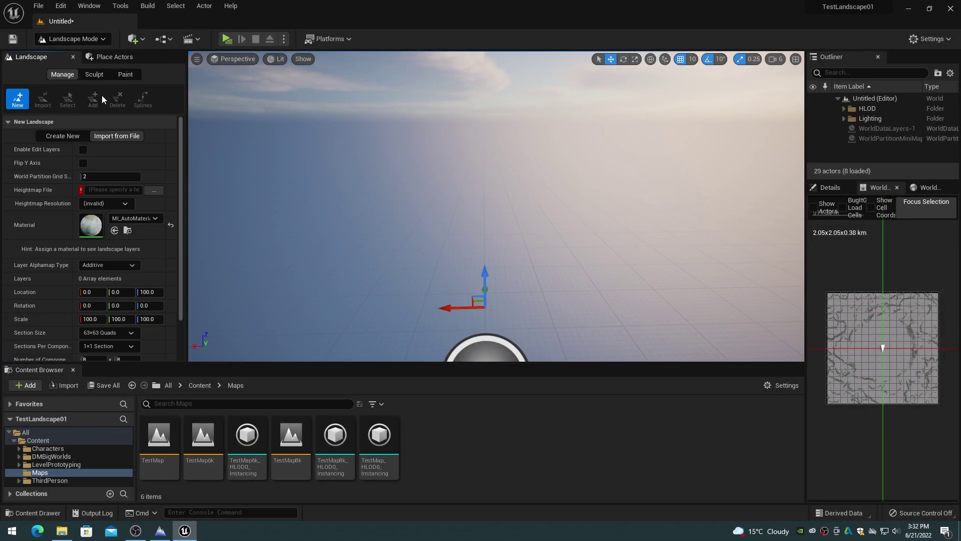
click(154, 190)
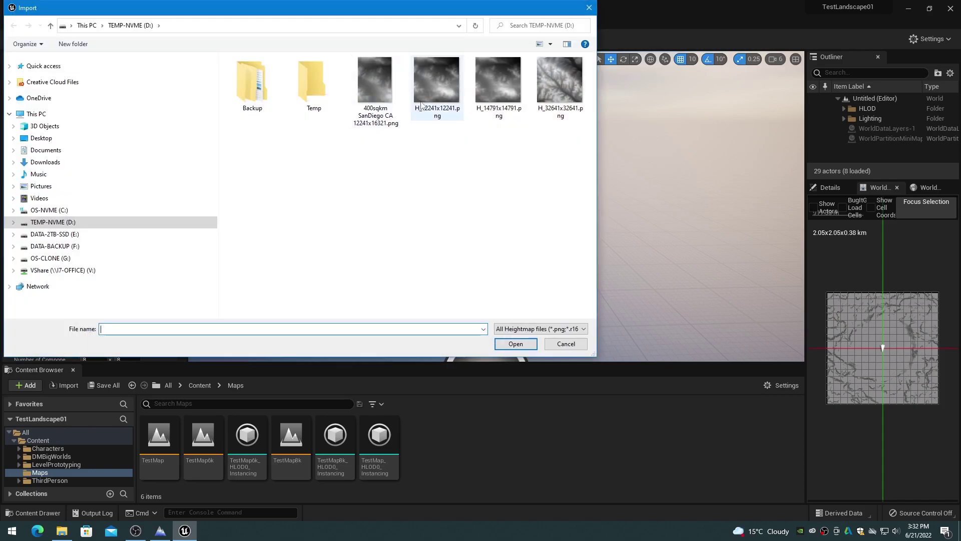
double_click(420, 105)
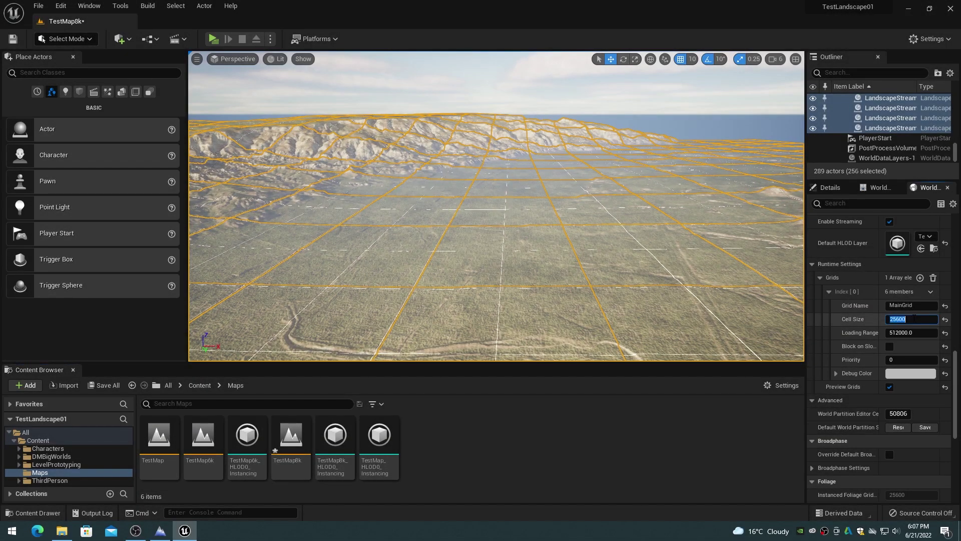
Try MainGrid cell sizes 30000, 28000 and 27000, then settle on 25400.
click(913, 318)
text(30000)
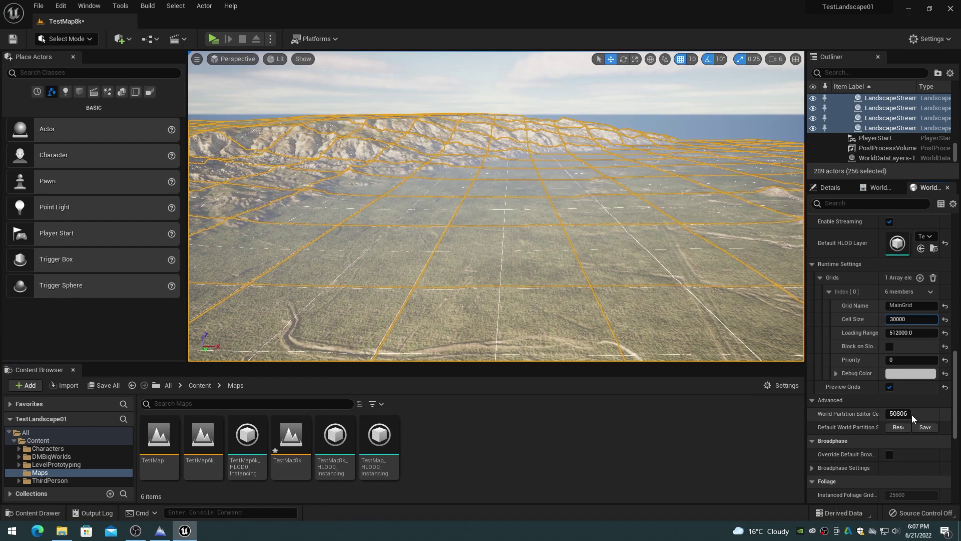
key(Return)
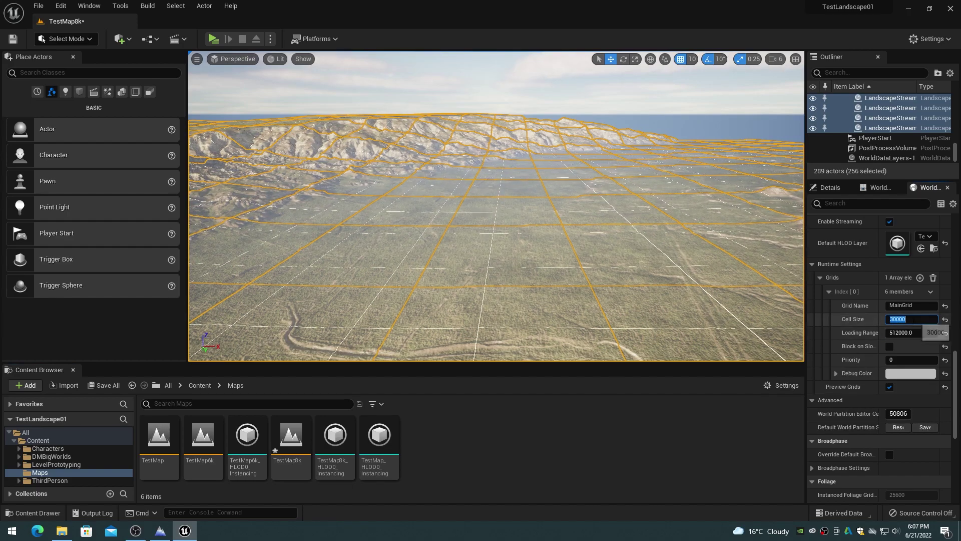
text(28000)
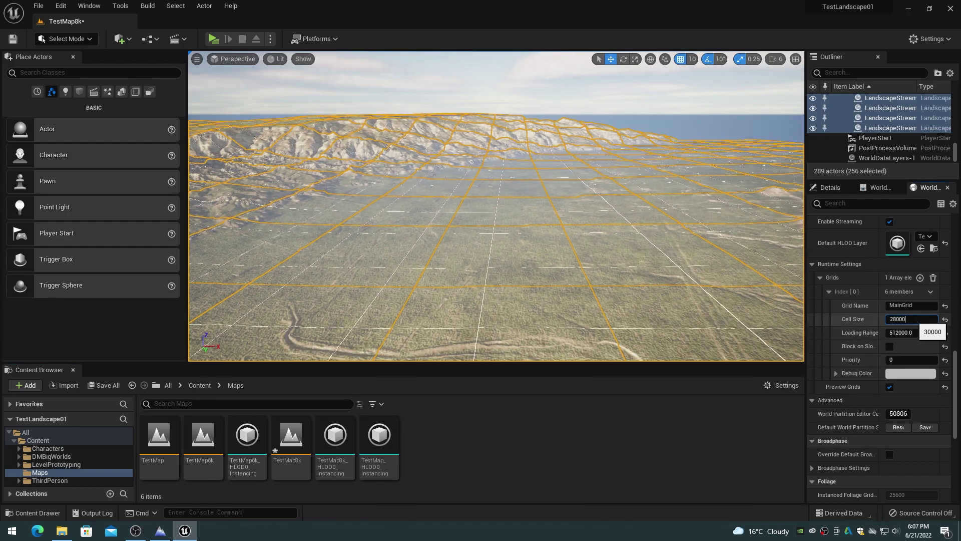
key(Return)
text(2)
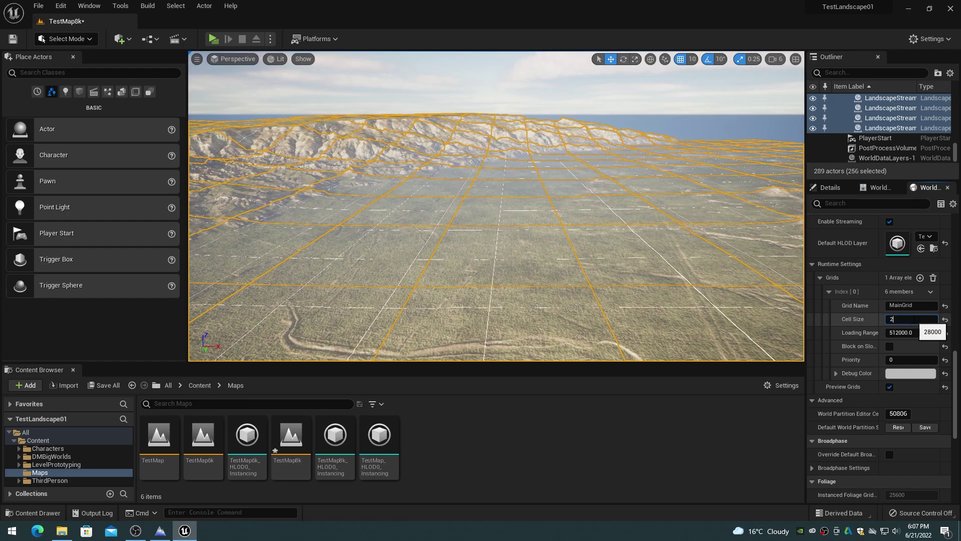
text(70000)
key(Return)
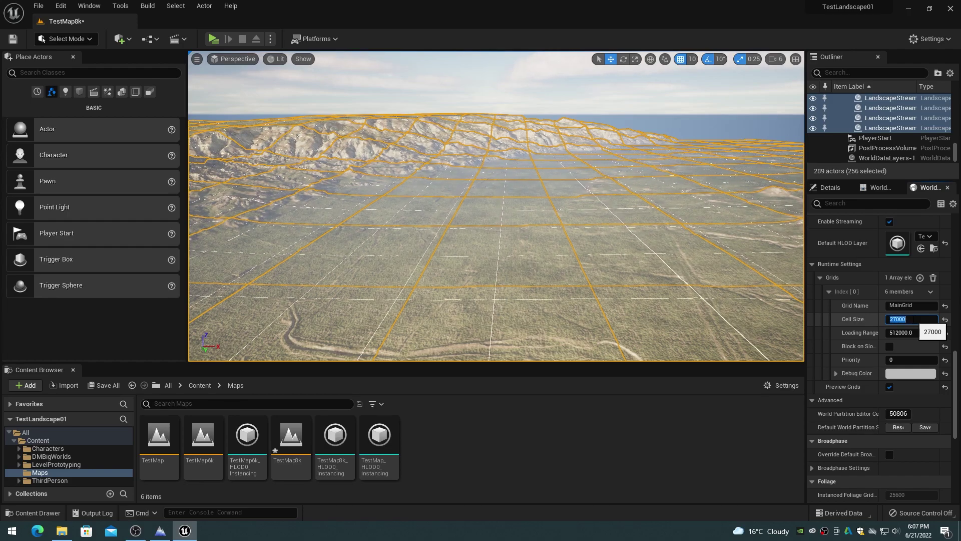
text(25400)
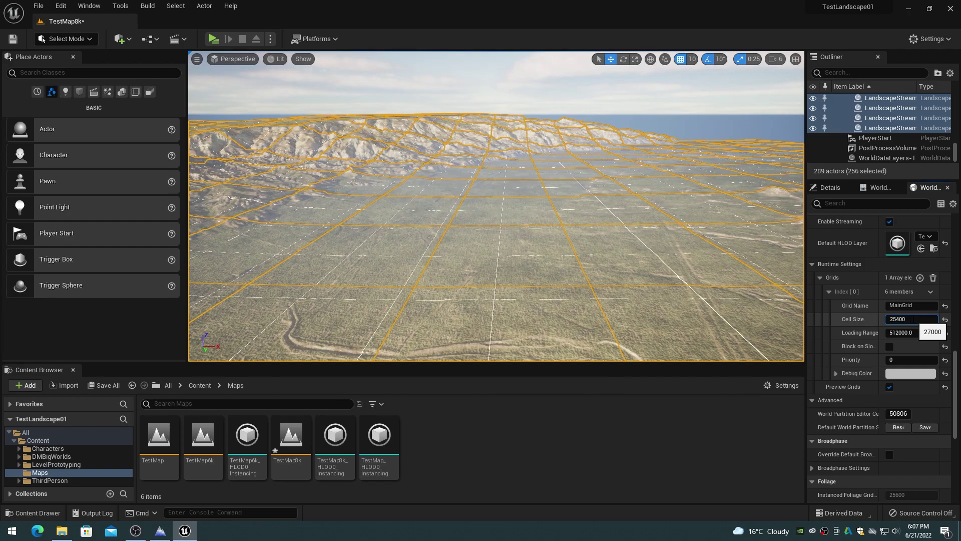
key(Return)
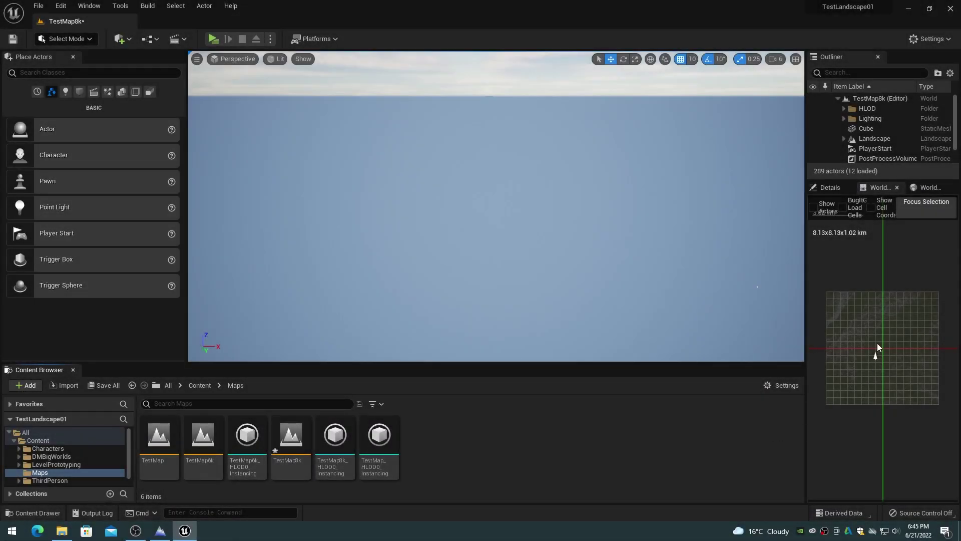
Load three vertically stacked minimap cells with Load Selected Cells.
right_click(877, 343)
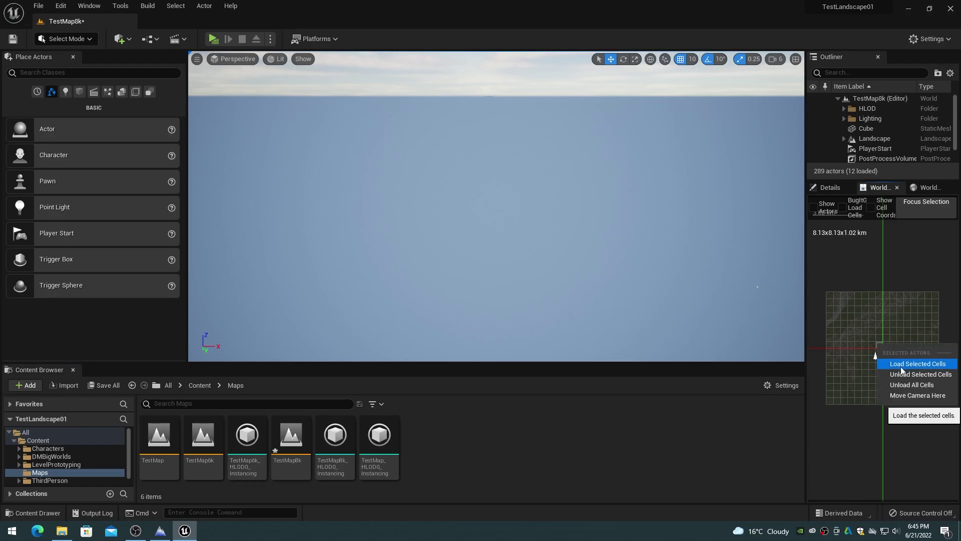
click(901, 365)
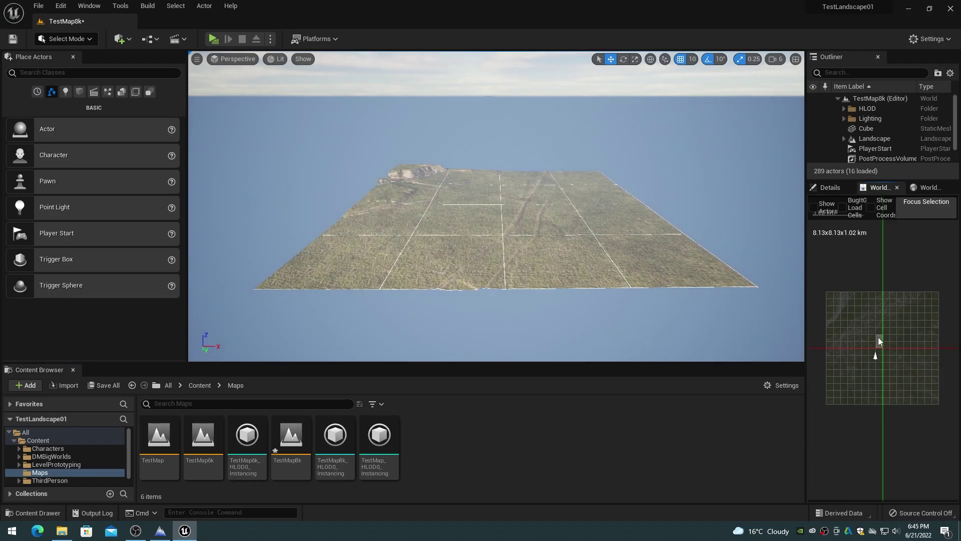
right_click(879, 338)
click(905, 359)
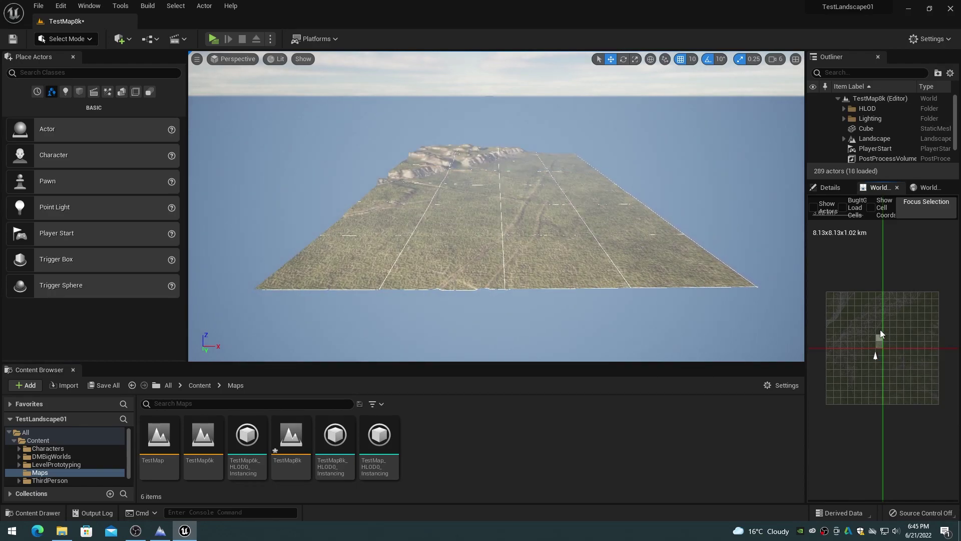
right_click(879, 329)
click(906, 350)
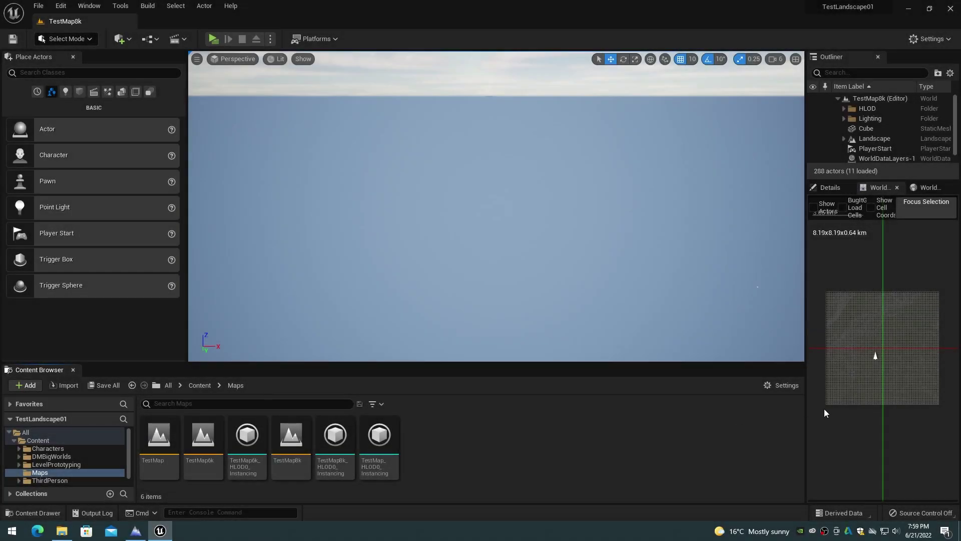
Set the minimap editor cell size to 50800 and store it as the map default.
scroll(877, 347, up, 2)
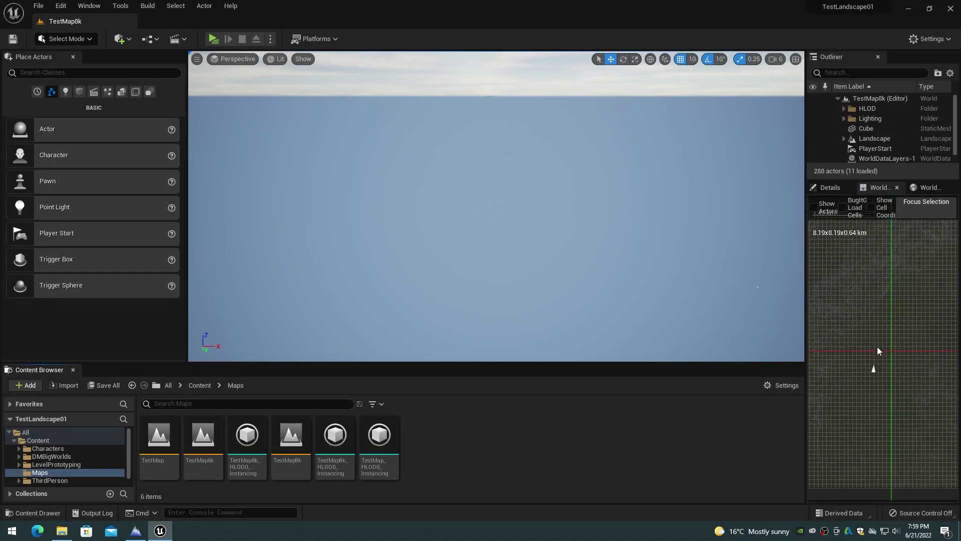
click(927, 187)
click(909, 430)
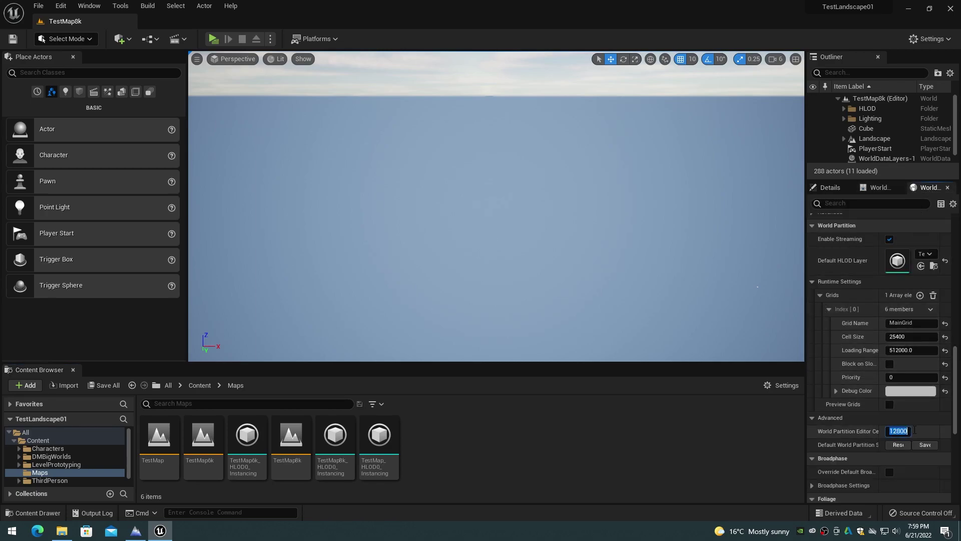
text(50800)
click(924, 445)
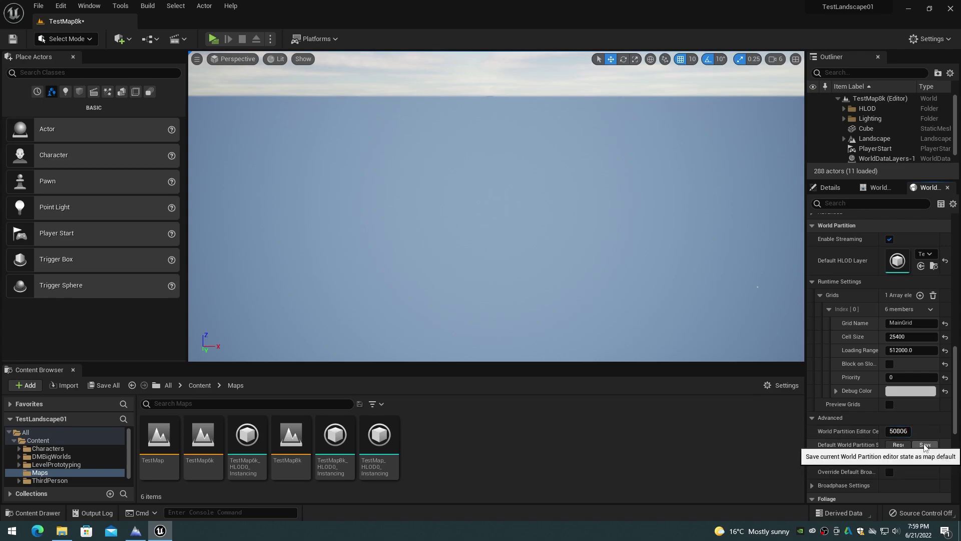
Save the TestMap8k map asset from its context menu.
right_click(287, 439)
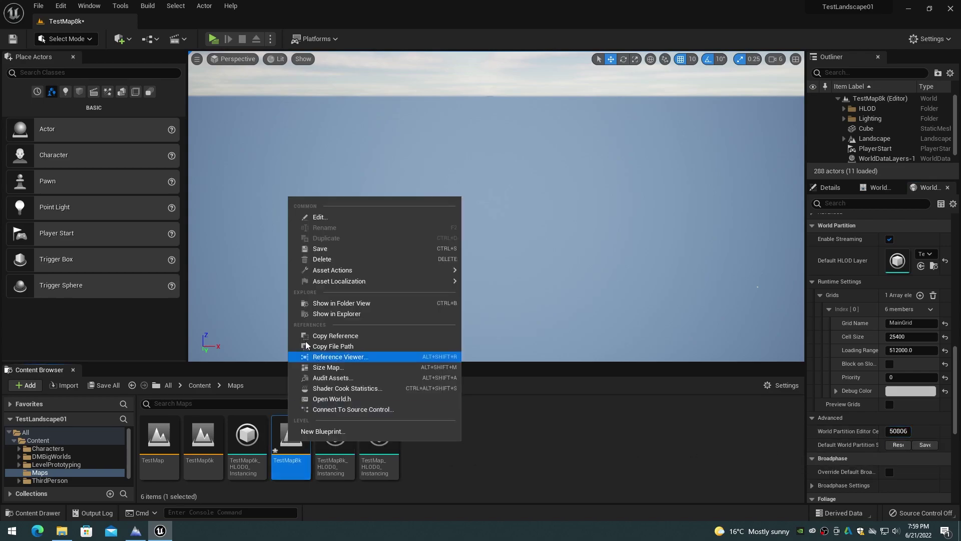
click(320, 250)
right_click(289, 437)
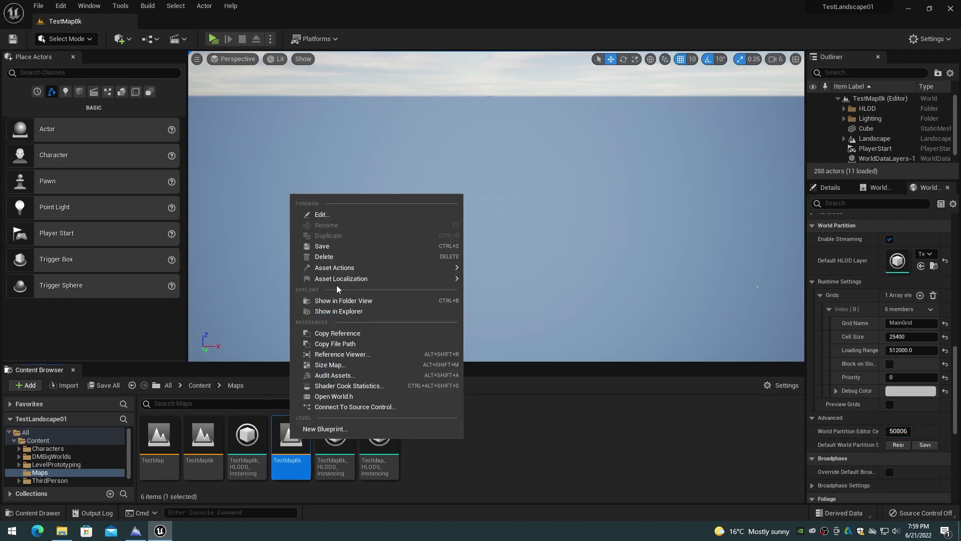
click(323, 215)
Back in the World Partition minimap, load two more cells and open a third cell's options.
click(875, 187)
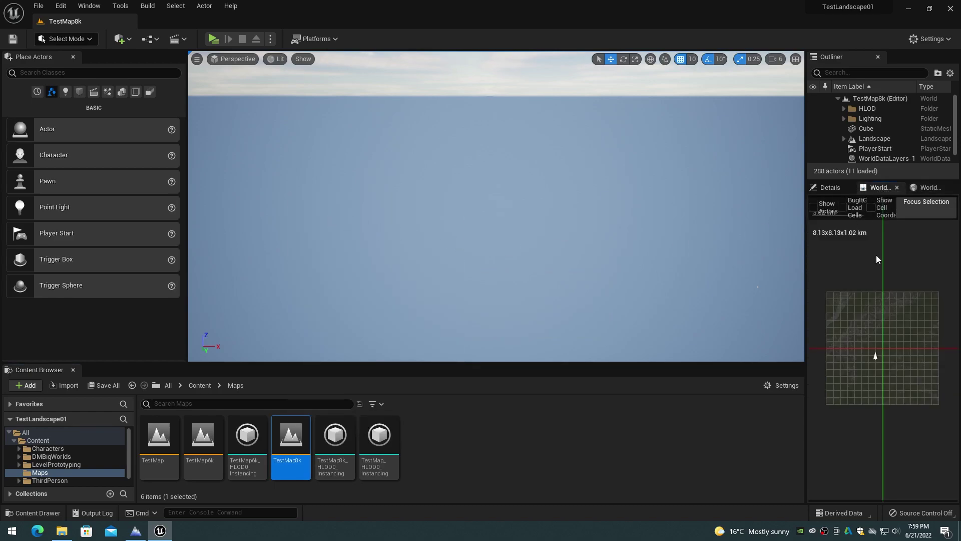
right_click(879, 344)
click(903, 365)
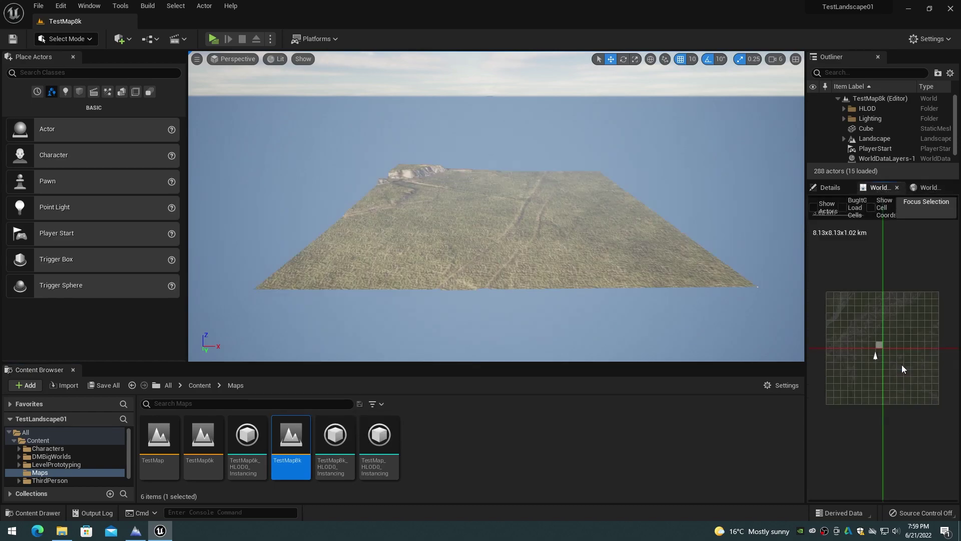
right_click(879, 337)
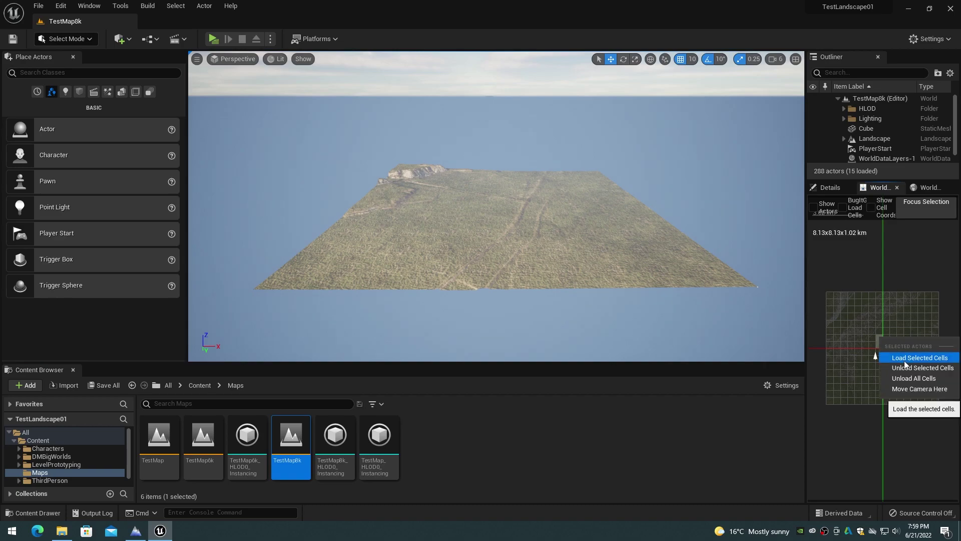
click(904, 360)
right_click(870, 338)
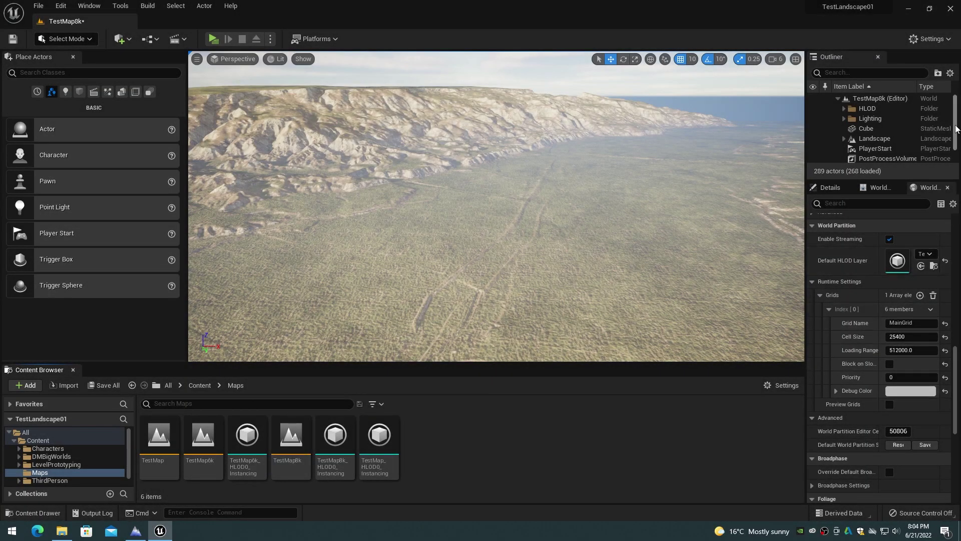
Select the WorldPartitionMiniMap actor and open its Mini Map Texture from Details.
scroll(896, 145, down, 1)
click(901, 158)
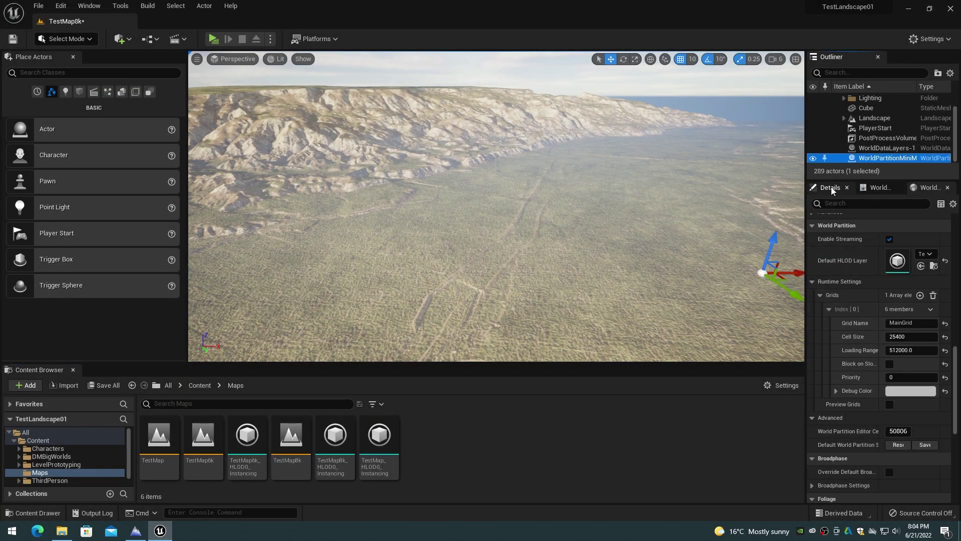
click(829, 188)
double_click(905, 396)
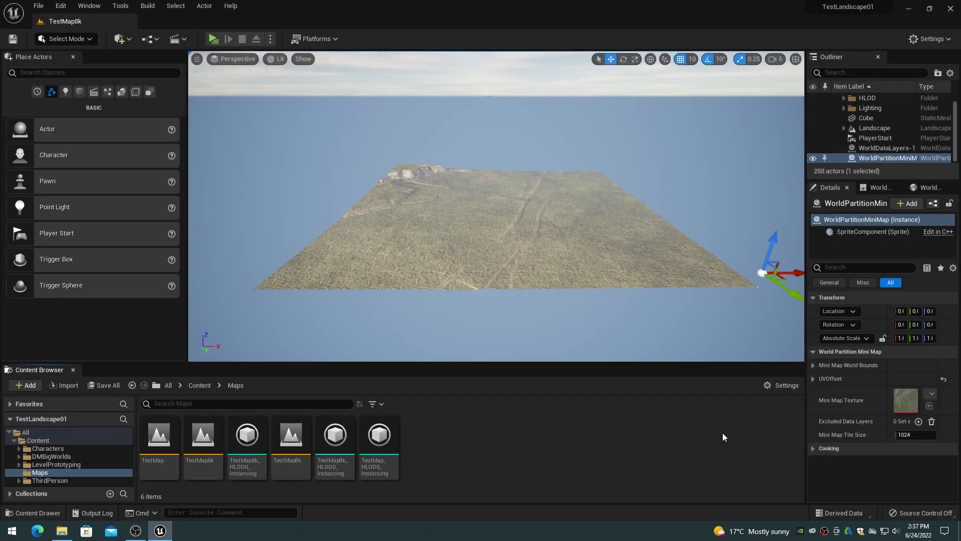
Change the Mini Map Tile Size field to 512.
click(921, 434)
text(5)
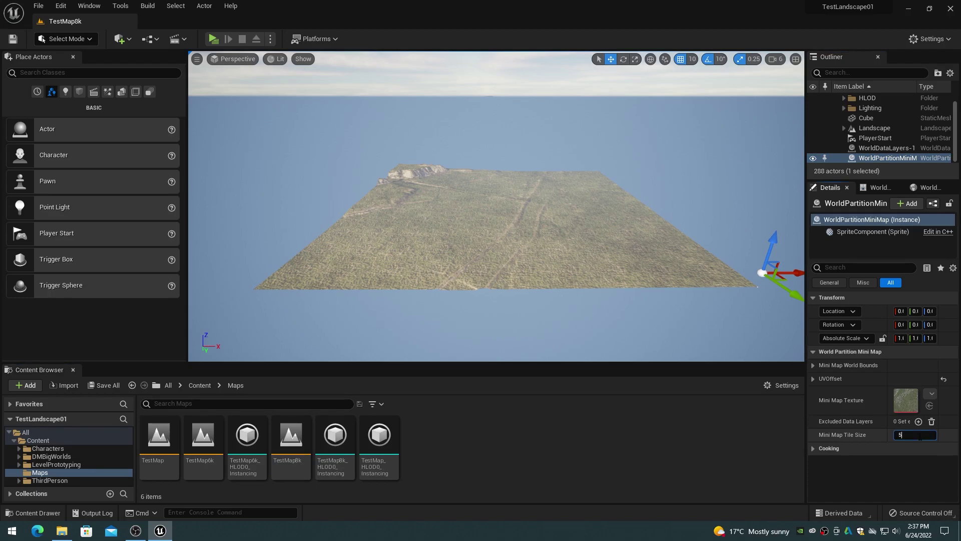
key(Return)
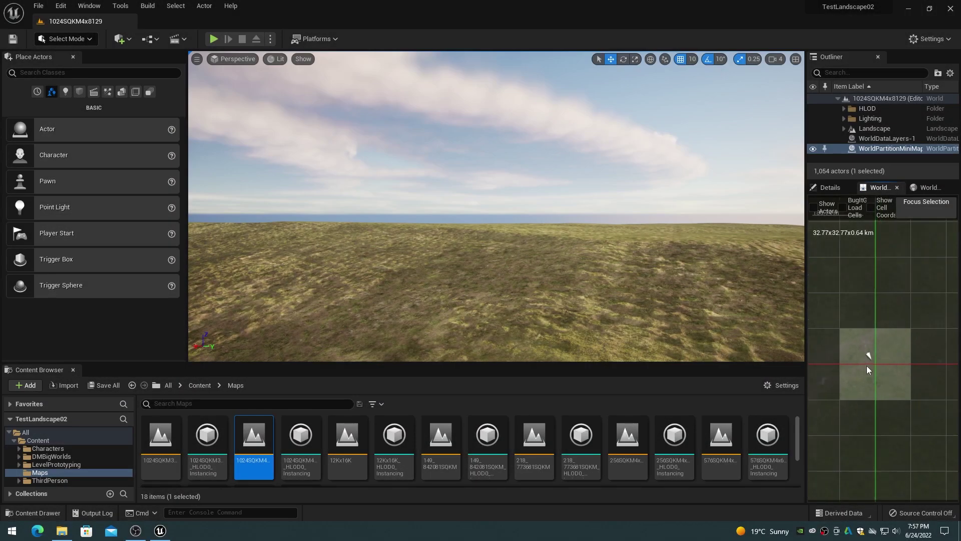
Expand Landscape and select every proxy from the first through LandscapeStreamingProxy_15_15_0.
scroll(867, 365, down, 6)
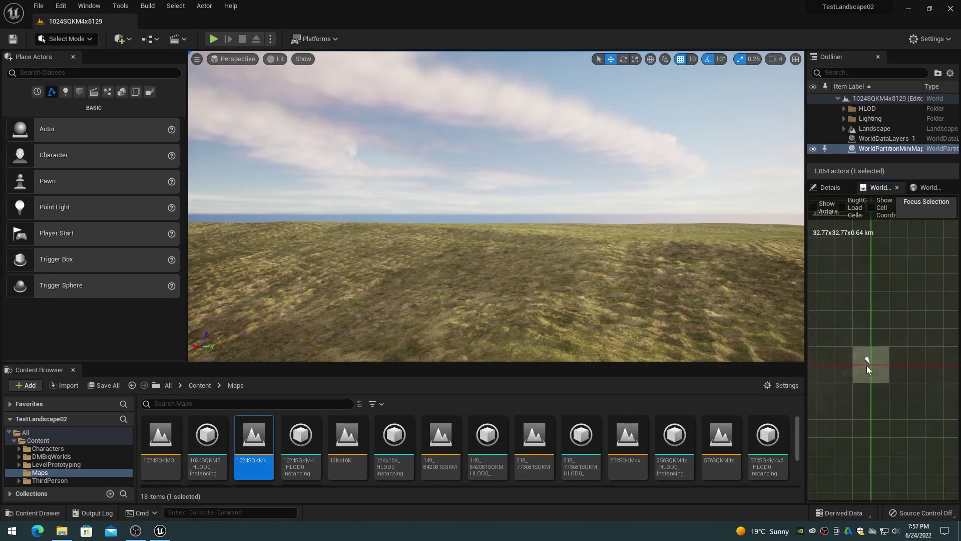
scroll(867, 365, down, 5)
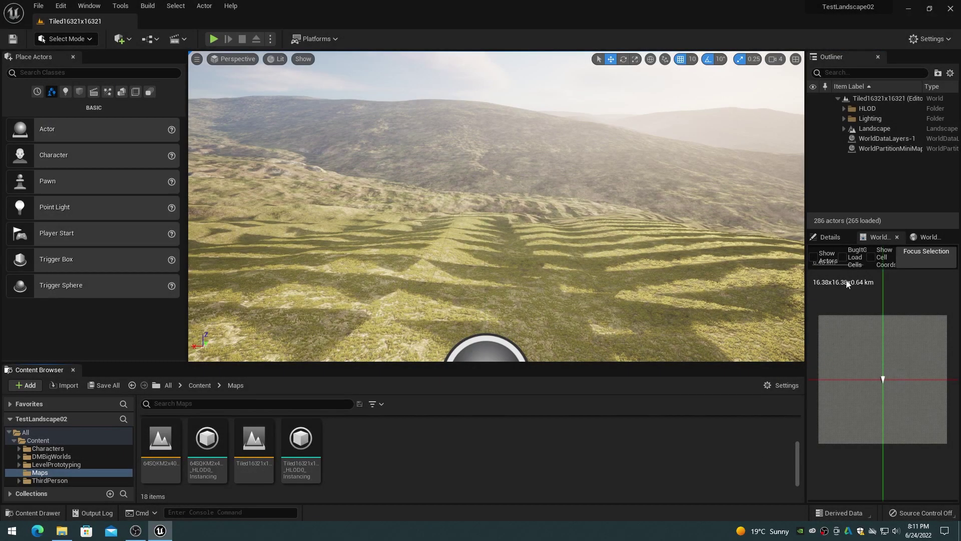
click(844, 128)
click(881, 139)
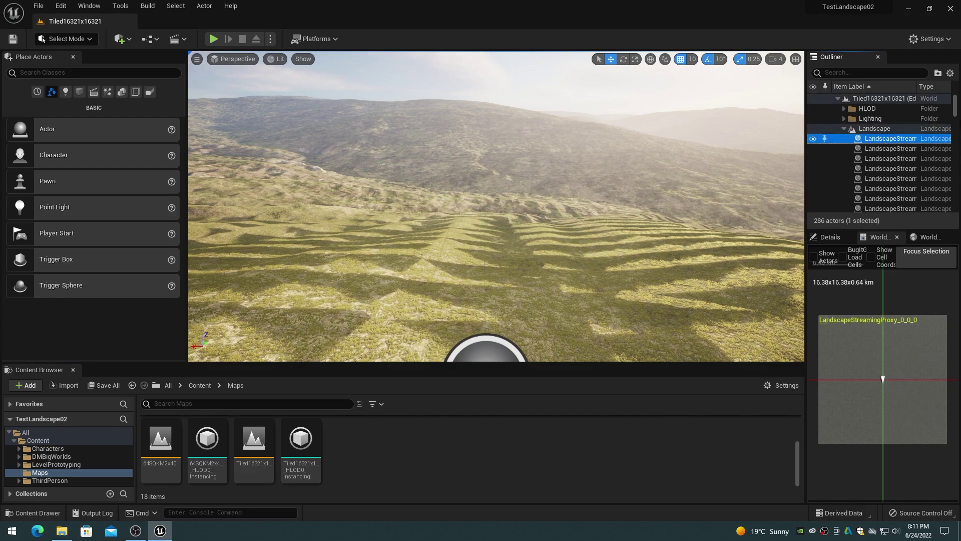
drag(956, 105, 956, 201)
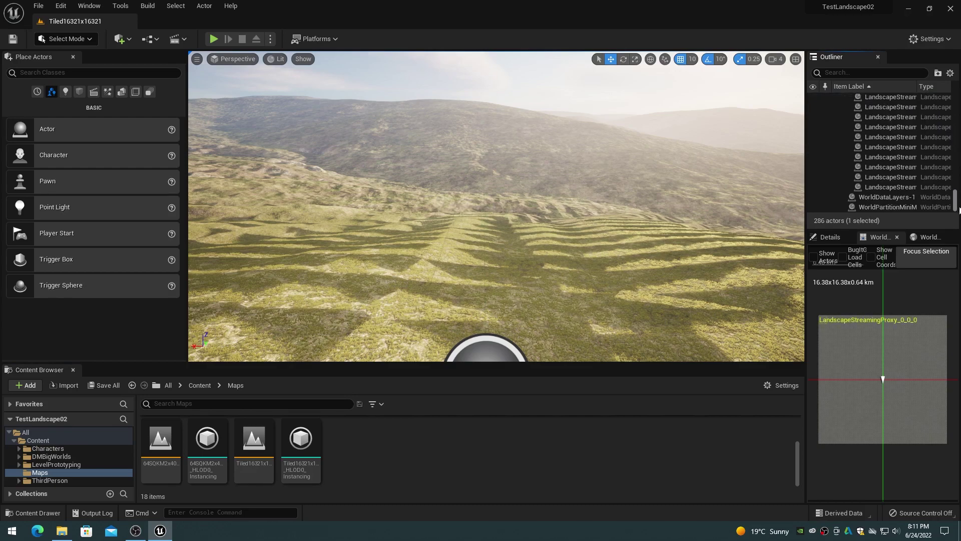
shift+click(890, 187)
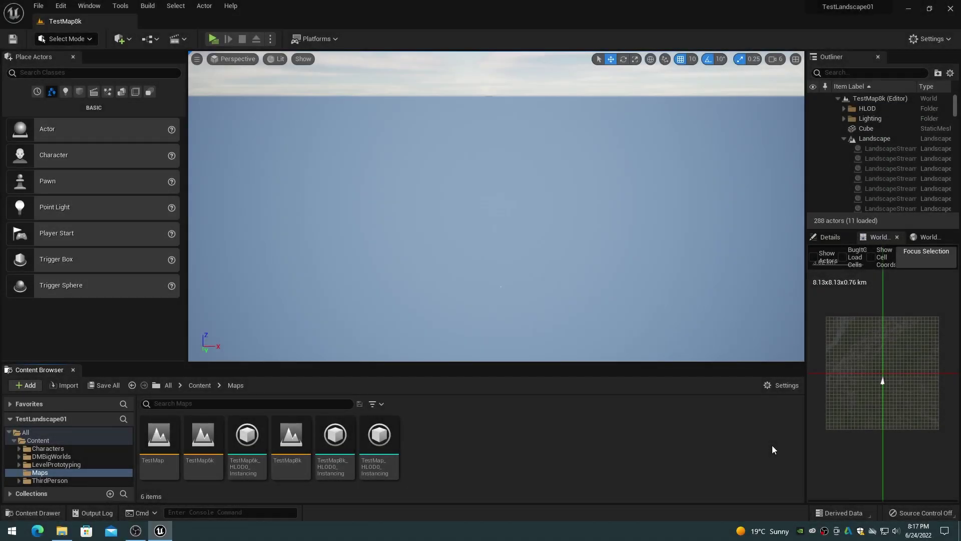
Pick one landscape cell on the minimap and load it via Load Selected Cells.
click(881, 371)
right_click(881, 370)
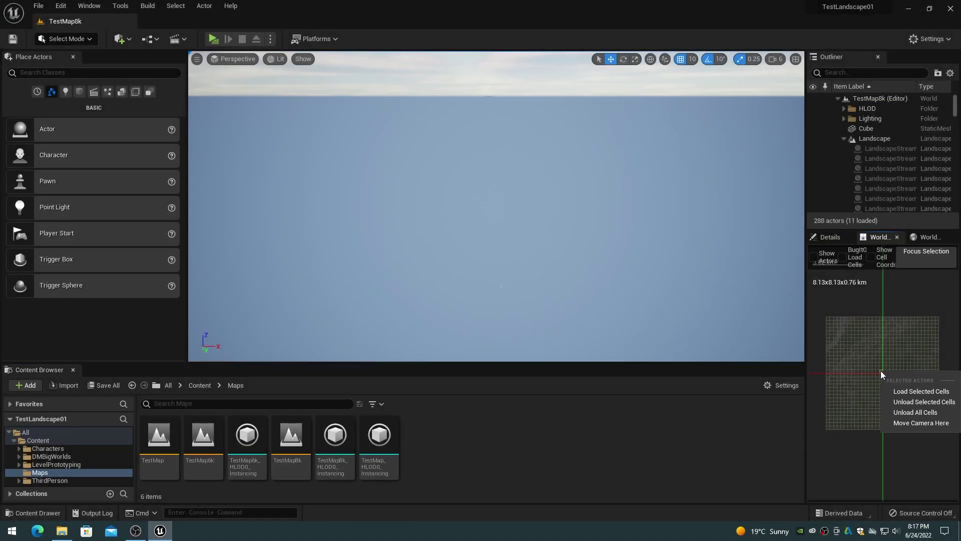
click(896, 389)
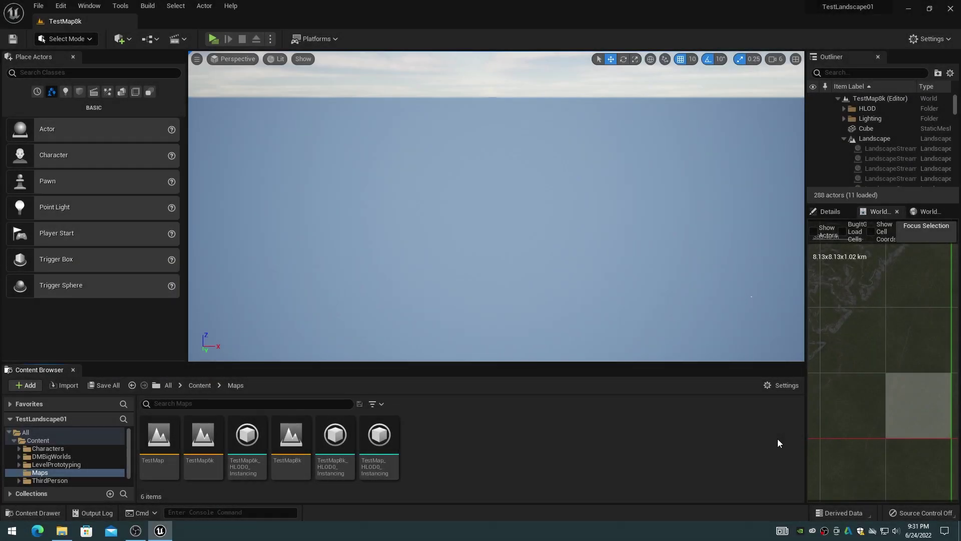
Load the selected minimap cells, then select each of the four streaming proxies in turn.
right_click(908, 389)
click(915, 409)
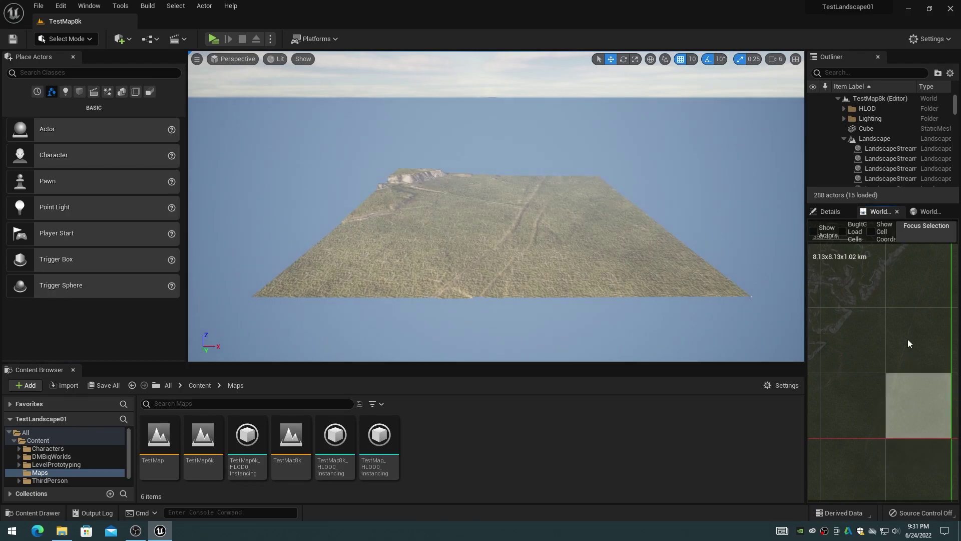
click(890, 149)
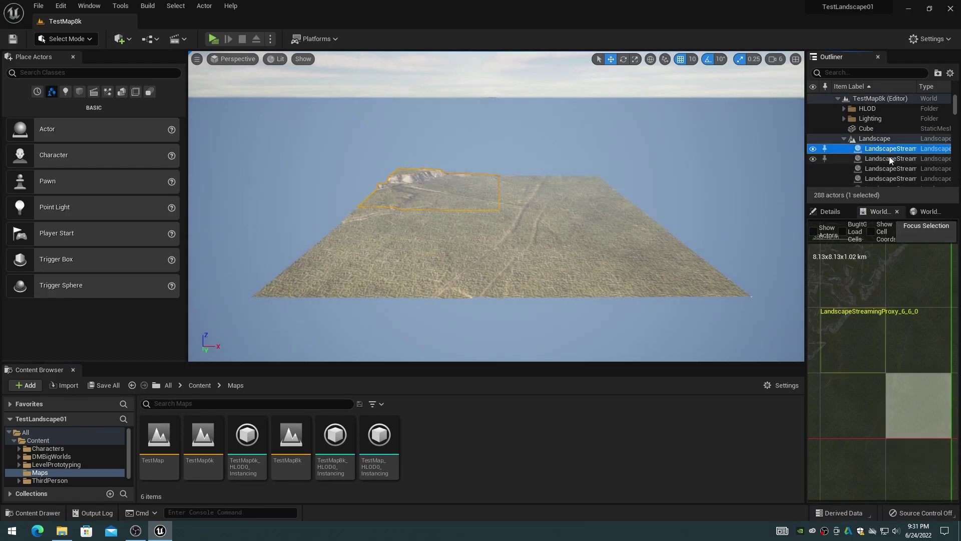
click(890, 158)
click(891, 168)
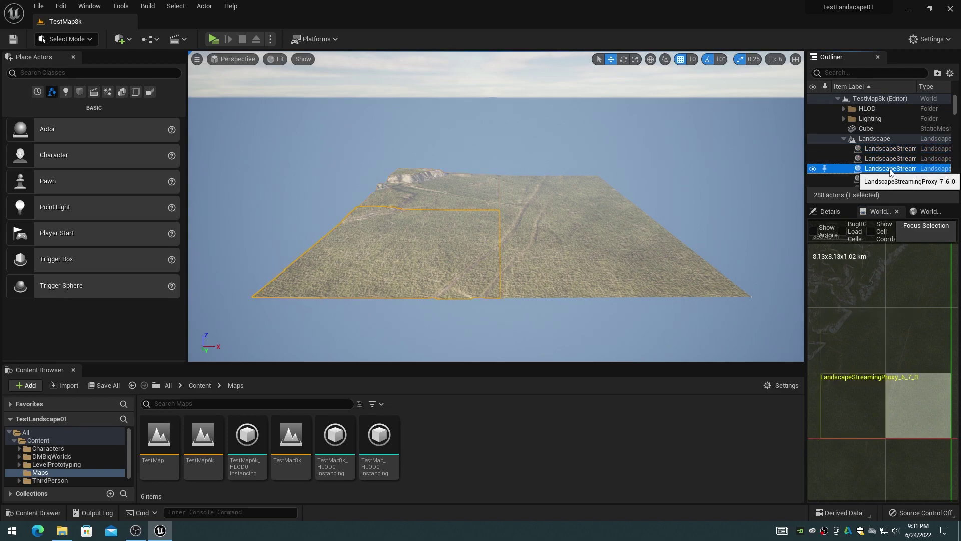
click(889, 179)
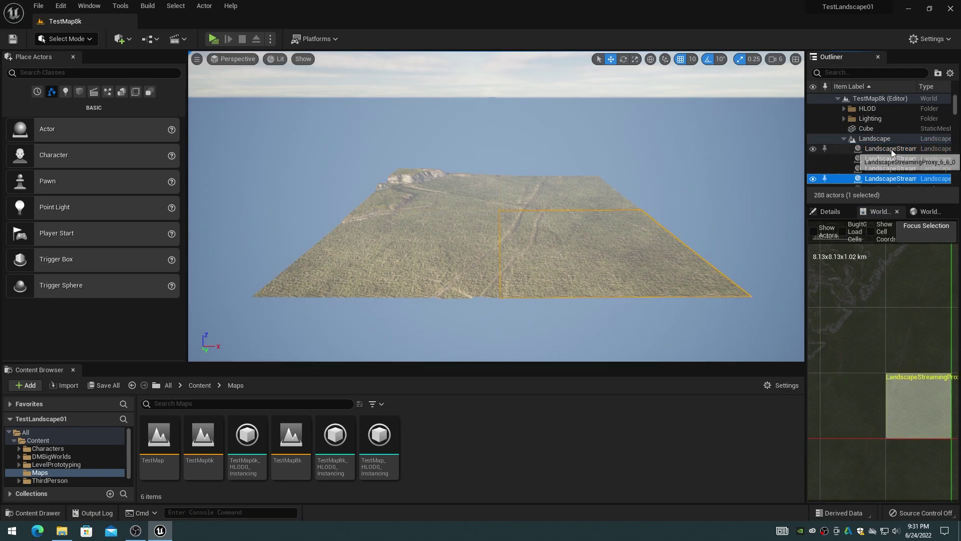
Re-select the four streaming proxies to compare their quarters, then refocus the minimap.
click(890, 149)
click(891, 158)
click(890, 169)
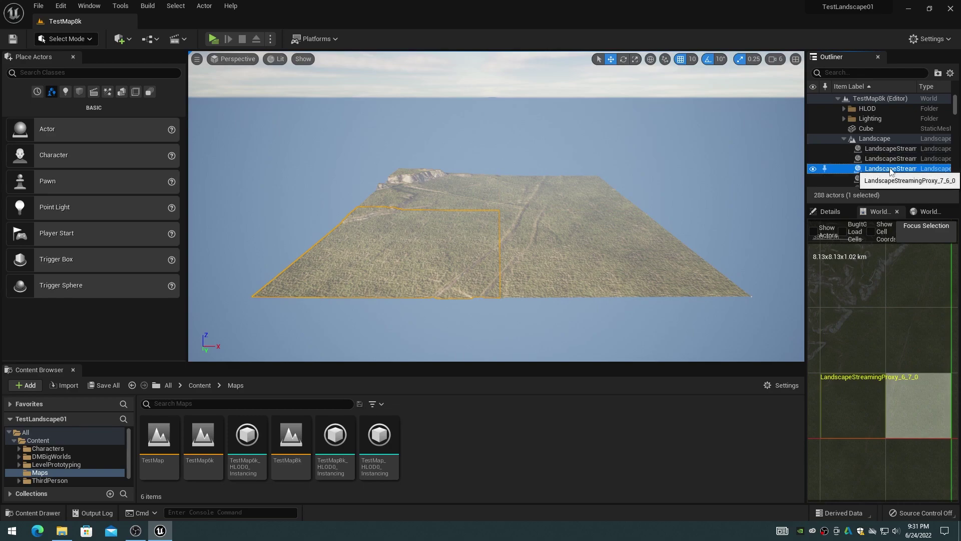
click(890, 179)
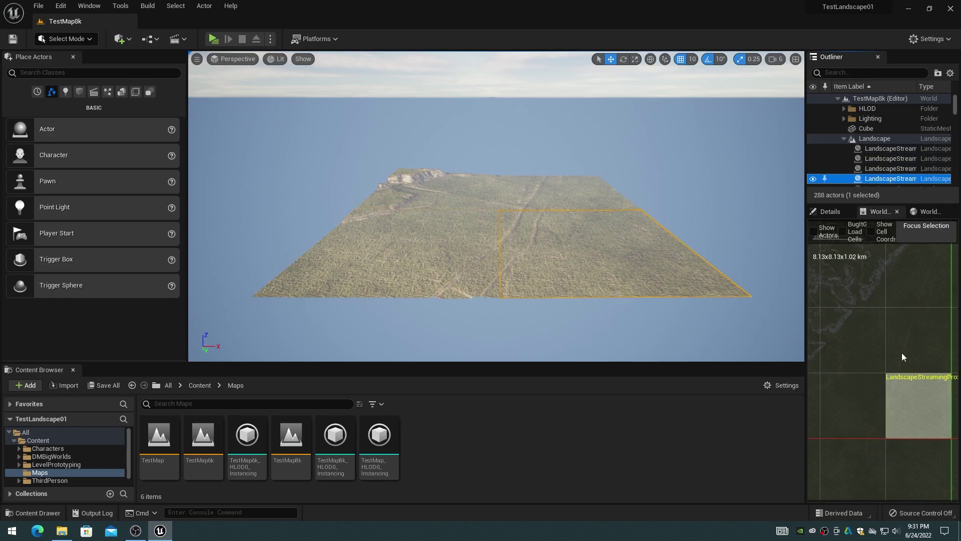
click(904, 400)
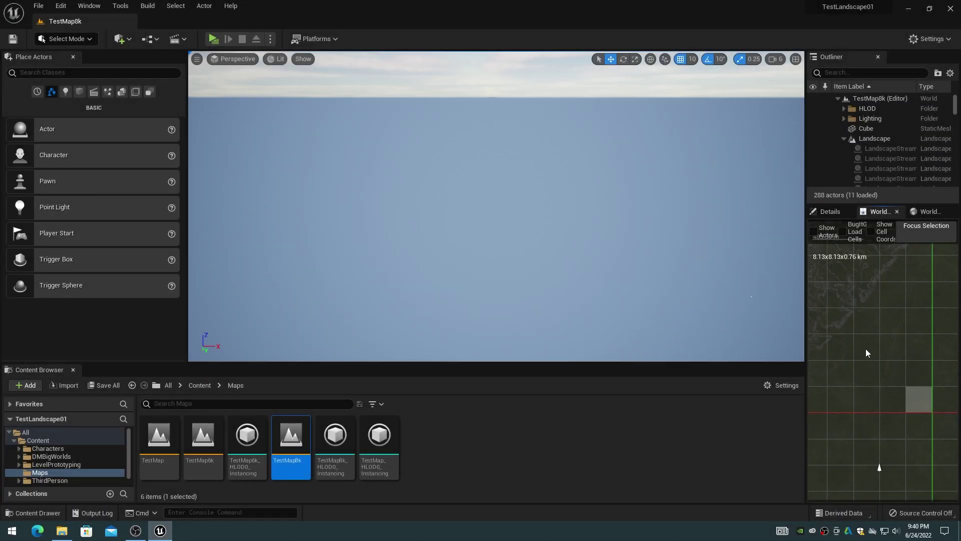
Select a 3x3 block of World Partition minimap cells and load them.
drag(866, 349, 922, 403)
right_click(920, 403)
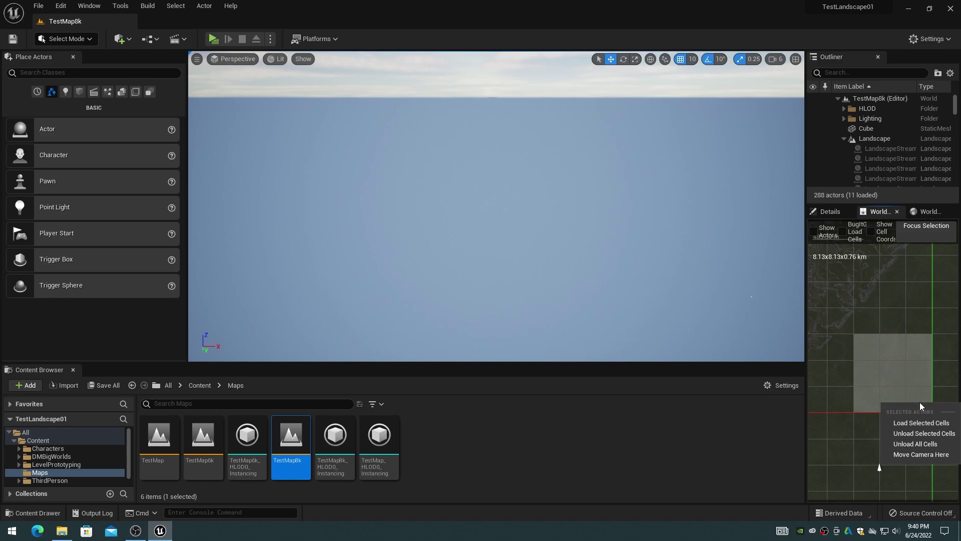
click(923, 423)
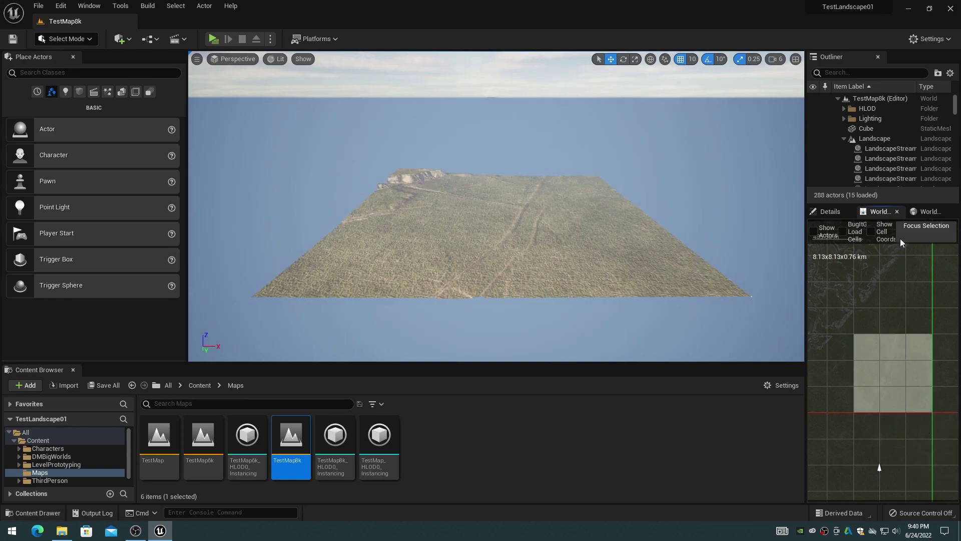
Inspect each of the four LandscapeStreamingProxy actors in the Outliner to see its area.
click(891, 158)
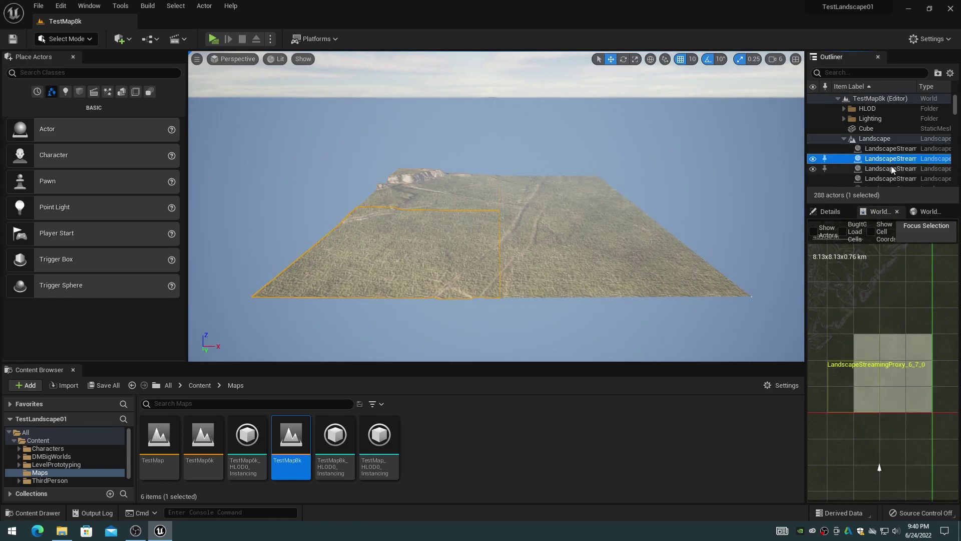
key(Down)
key(Down)
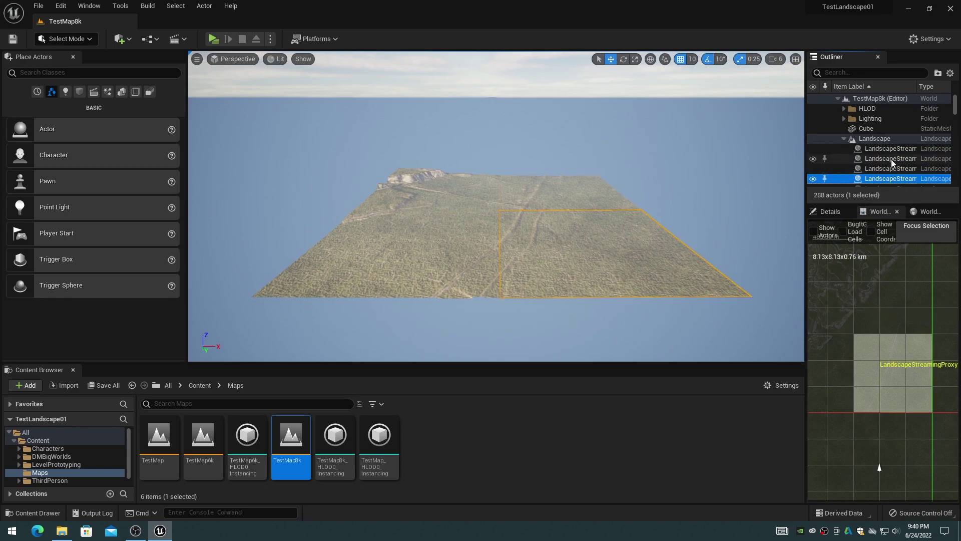
click(891, 149)
click(891, 159)
click(892, 170)
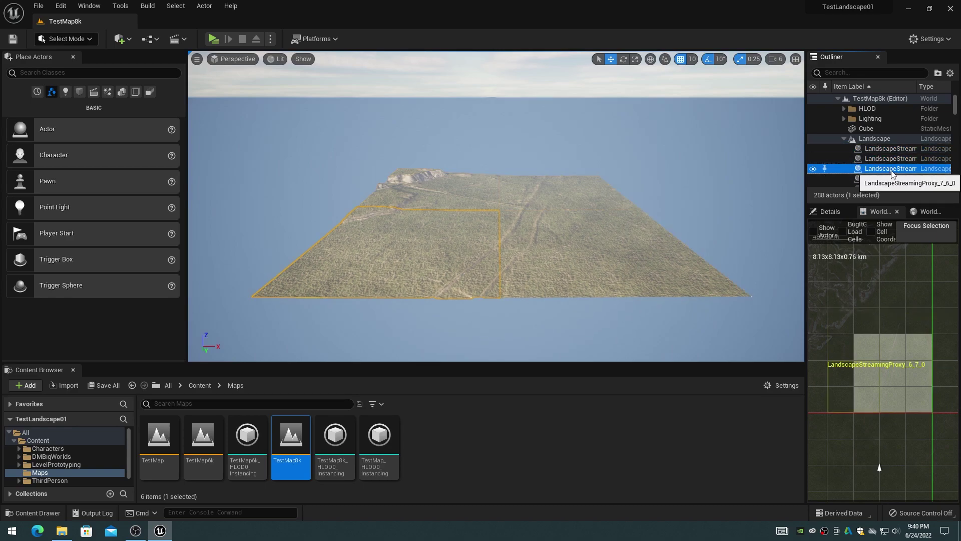
key(Down)
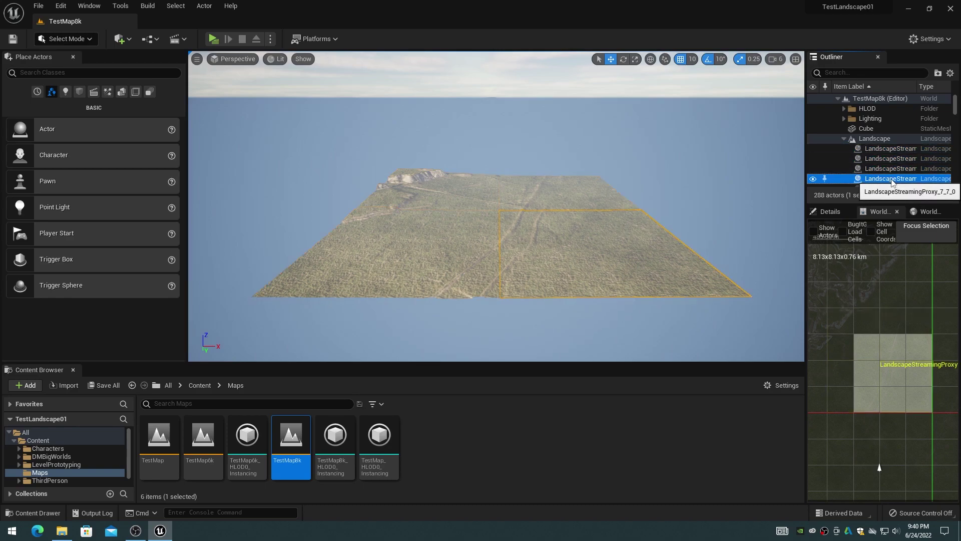
click(892, 150)
click(866, 352)
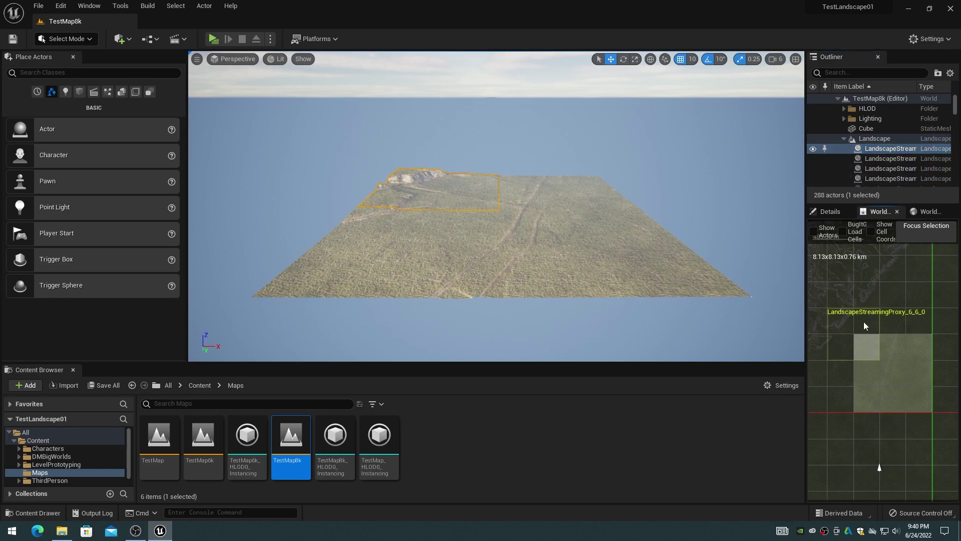